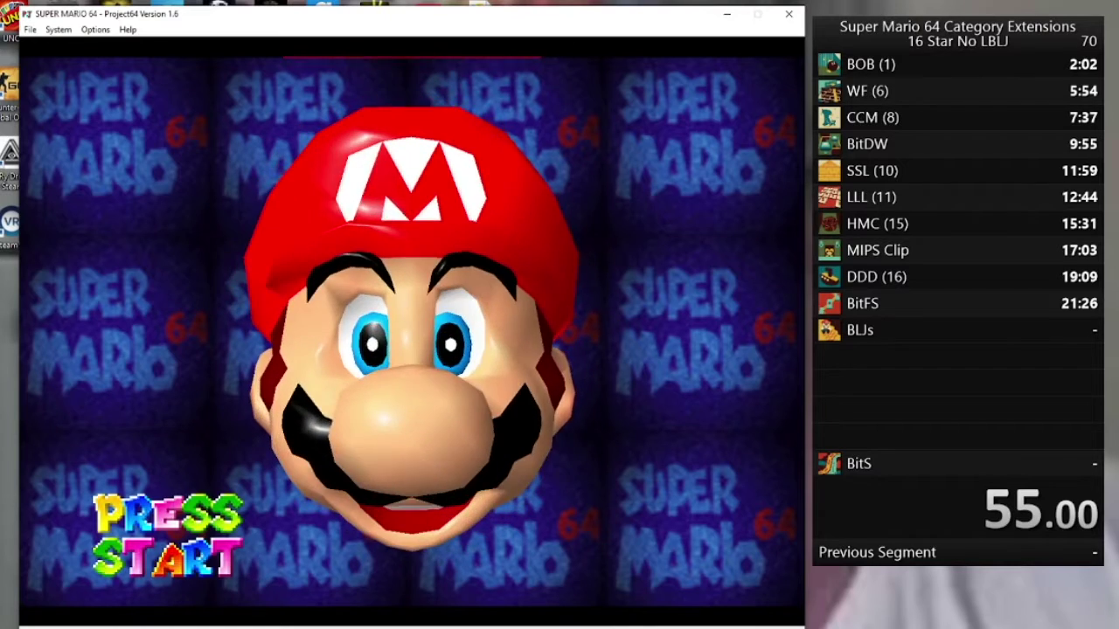
- Start Super Mario 64 from the title screen so the game loads past it
key(F7)
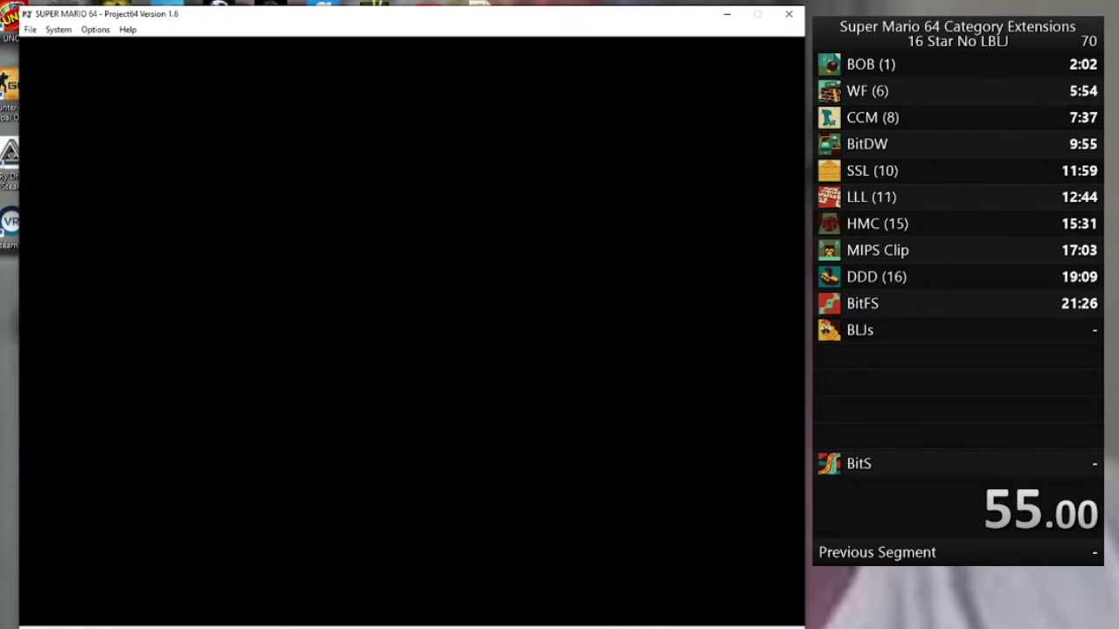